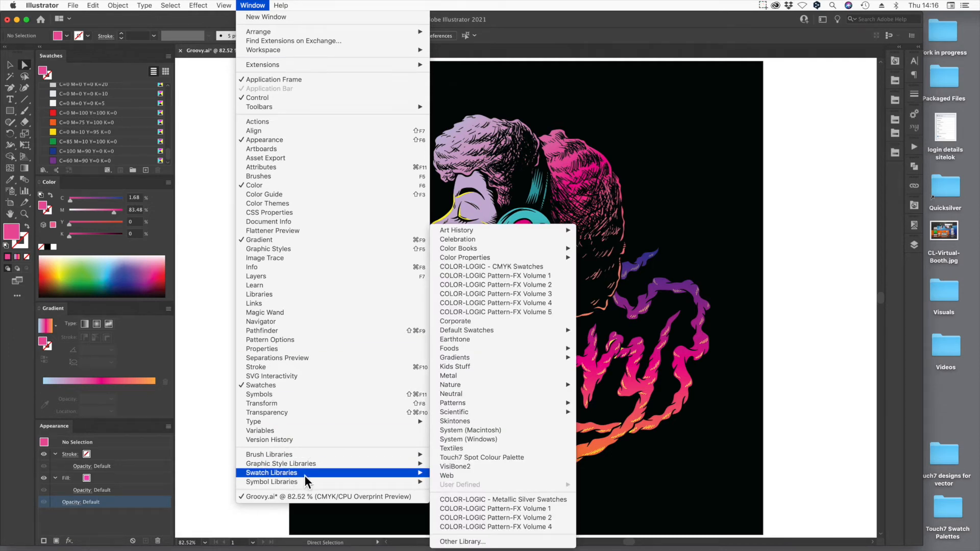
# Add T7-NeonPink from the Touch7 Spot Colour Palette library to the document's swatches and close the library
pyautogui.click(537, 460)
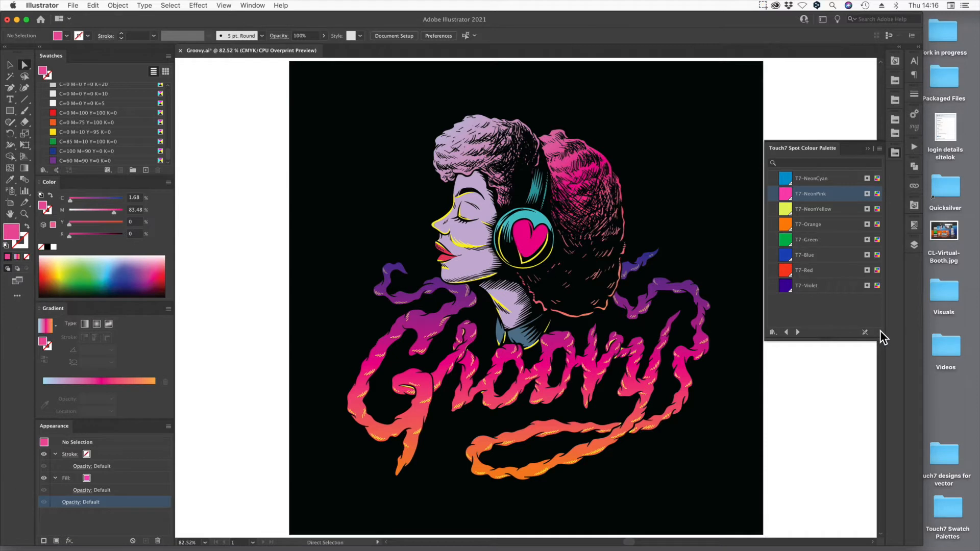
pyautogui.click(838, 195)
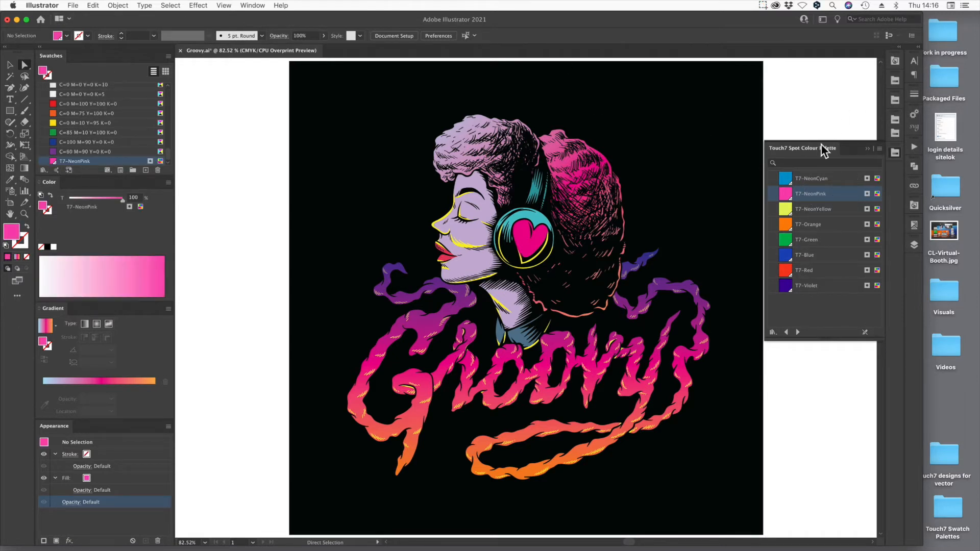
pyautogui.click(867, 148)
# Set the T7-NeonPink fill's tint to 0% and save it as a new swatch
pyautogui.click(246, 7)
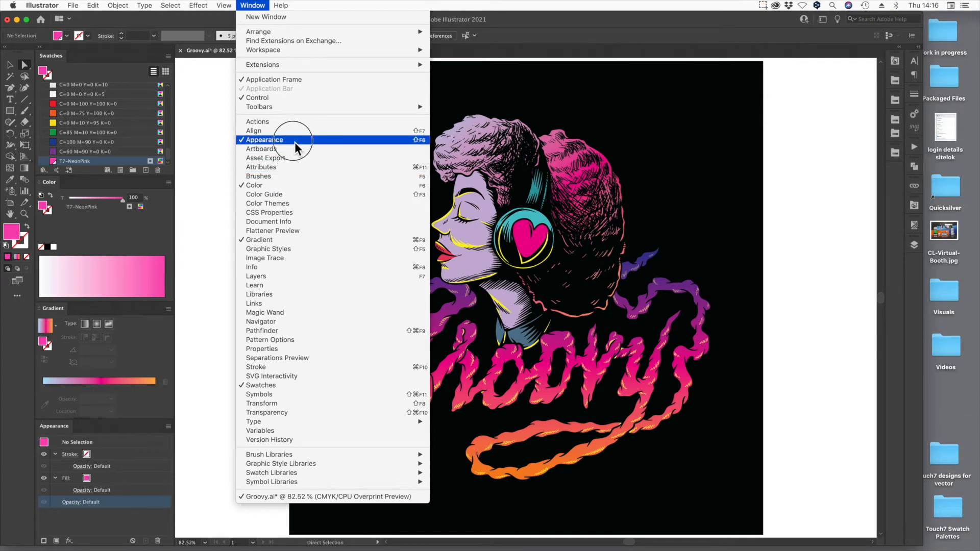
pyautogui.click(189, 141)
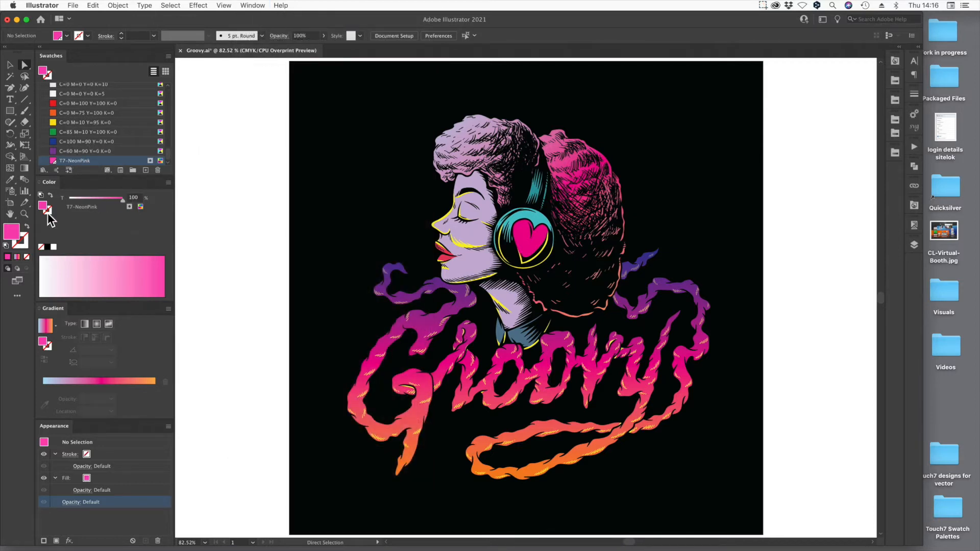
pyautogui.moveTo(121, 201); pyautogui.dragTo(55, 200)
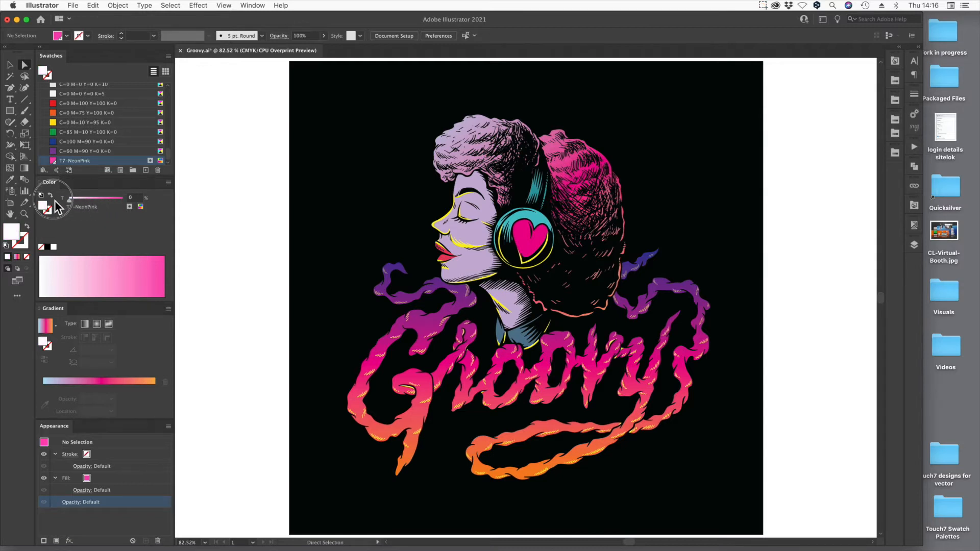
pyautogui.click(146, 171)
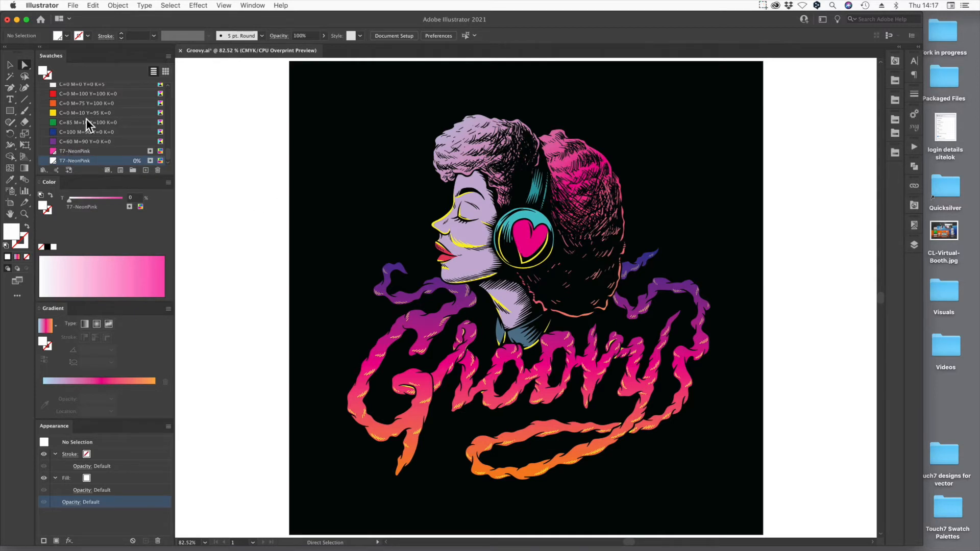
# Duplicate the Groovy artwork group in place using a Move copy with 0 px horizontal and vertical offset
pyautogui.click(10, 65)
pyautogui.click(914, 227)
pyautogui.click(902, 221)
pyautogui.click(501, 225)
pyautogui.press('Return')
pyautogui.press('Tab')
pyautogui.press('Tab')
pyautogui.click(39, 237)
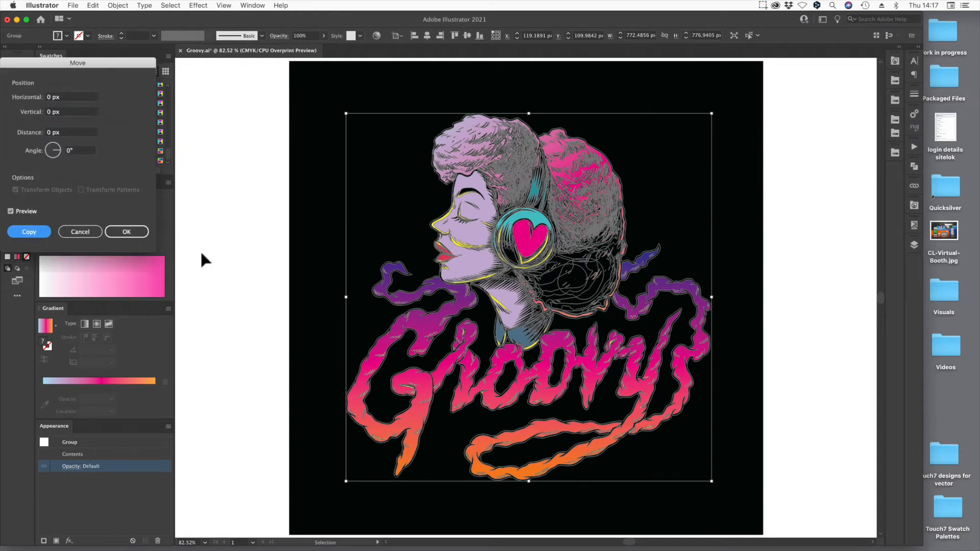
# Move the copied artwork onto a new layer named pink and hide the CMYK layer
pyautogui.click(914, 246)
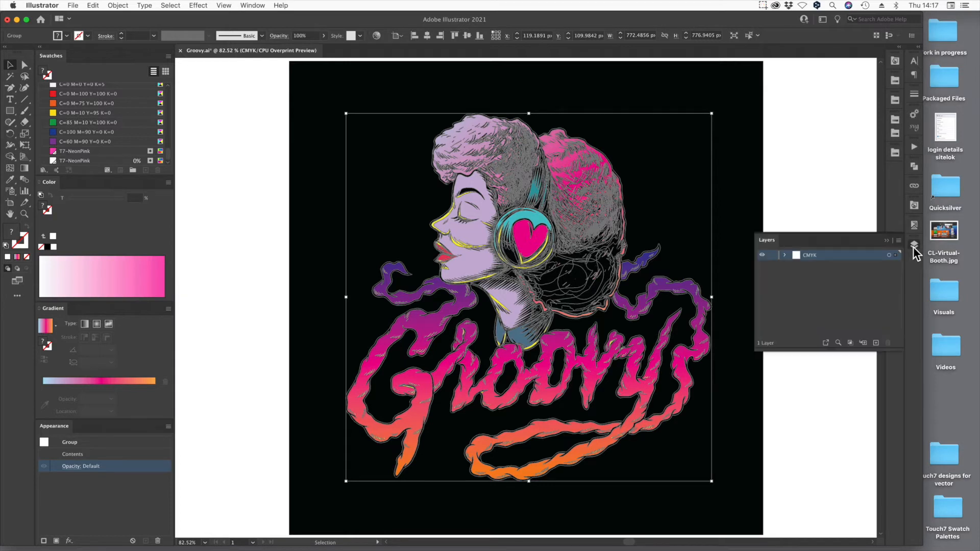
pyautogui.click(876, 343)
pyautogui.moveTo(896, 266); pyautogui.dragTo(896, 255)
pyautogui.doubleClick(813, 258)
pyautogui.write('p')
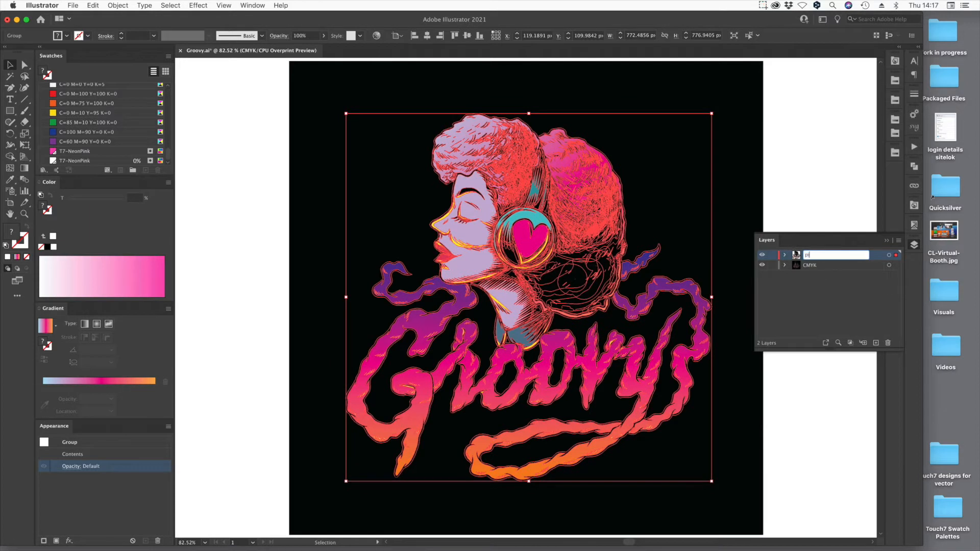
pyautogui.write('ink')
pyautogui.press('Return')
pyautogui.click(762, 265)
pyautogui.click(809, 406)
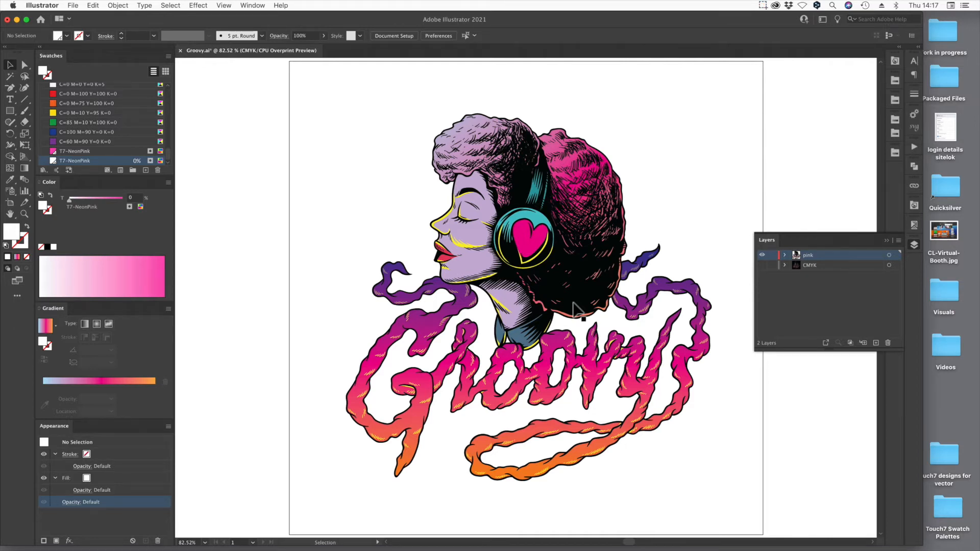
# Open the advanced Recolor Artwork options for the artwork group on the pink layer
pyautogui.click(557, 254)
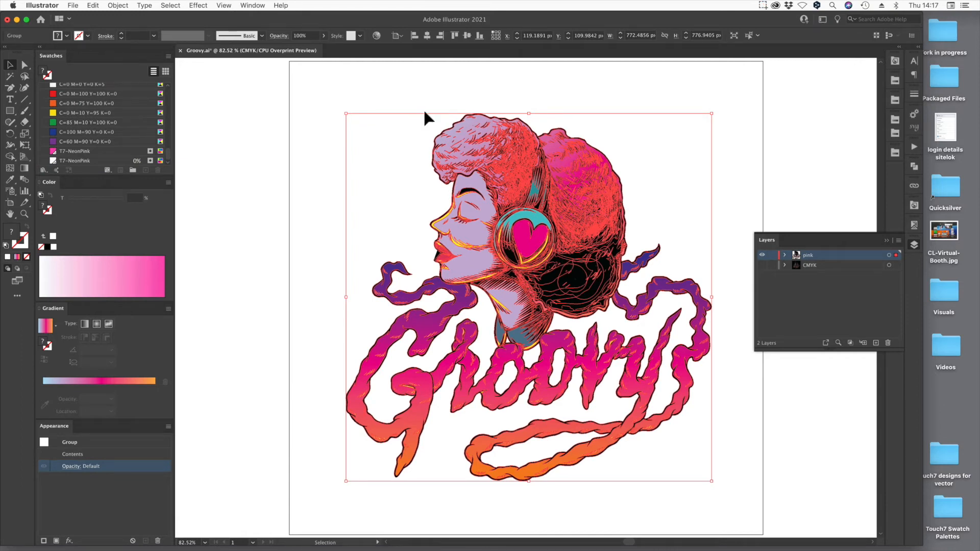
pyautogui.click(102, 6)
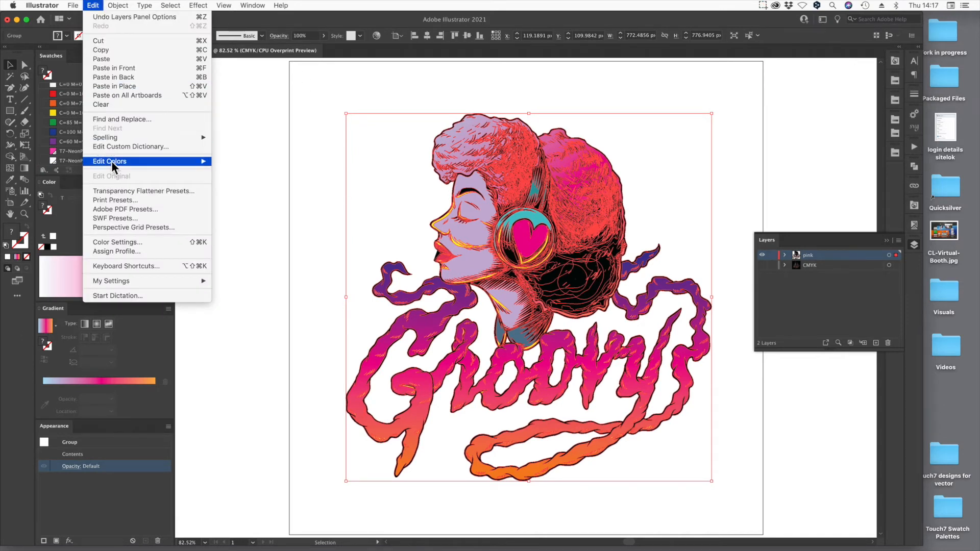
pyautogui.moveTo(111, 163)
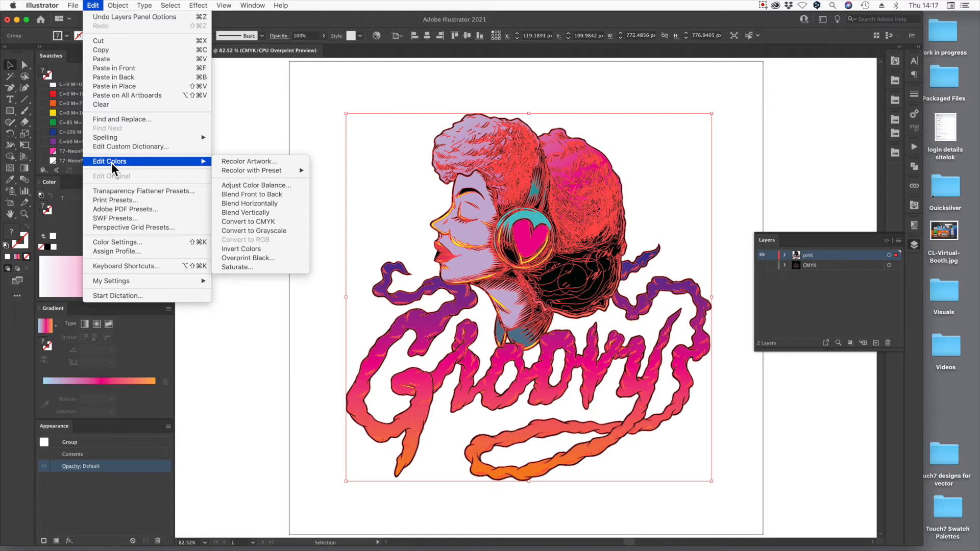
pyautogui.click(292, 164)
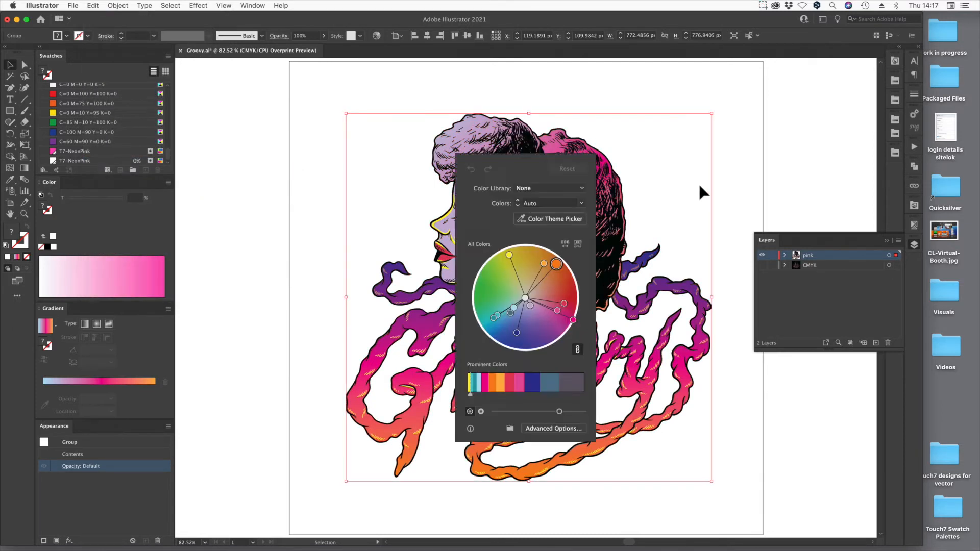
pyautogui.click(562, 430)
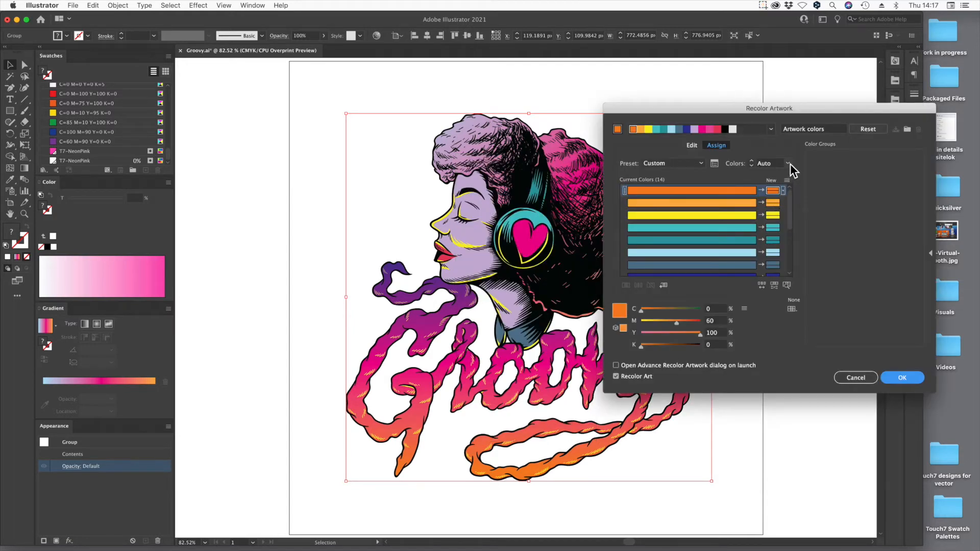
# Reduce the artwork to 2 colors and move the yellow, light blue, slate, teal and lilac colors into the row with black
pyautogui.click(715, 163)
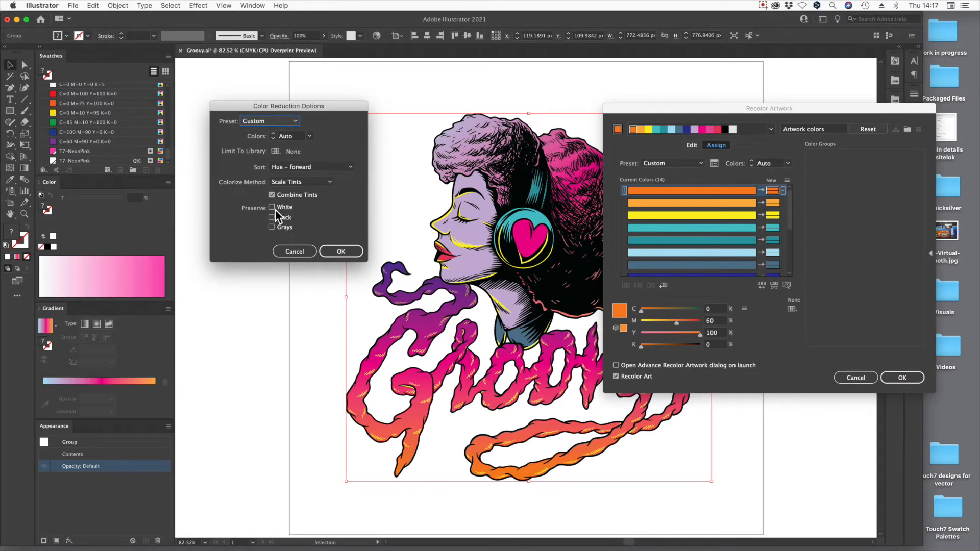
pyautogui.click(311, 253)
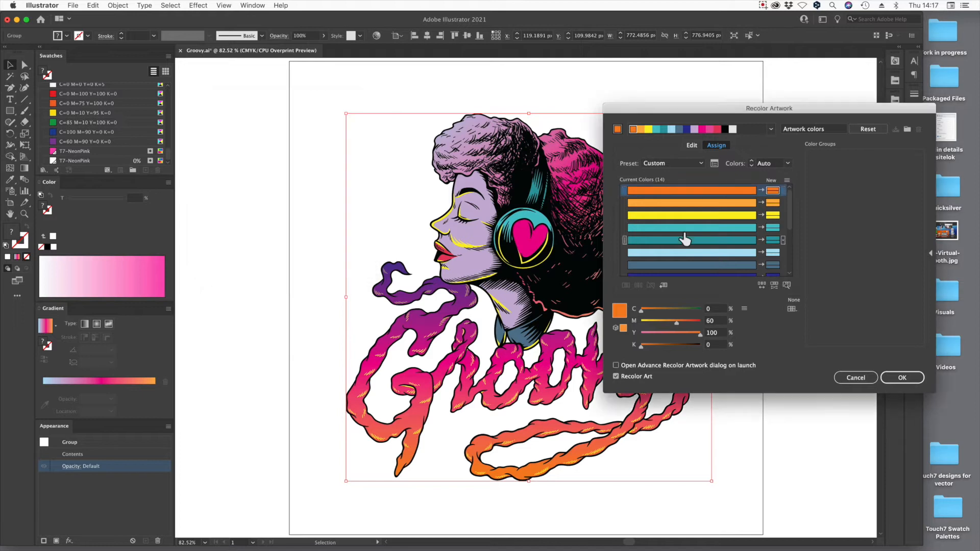
pyautogui.click(788, 164)
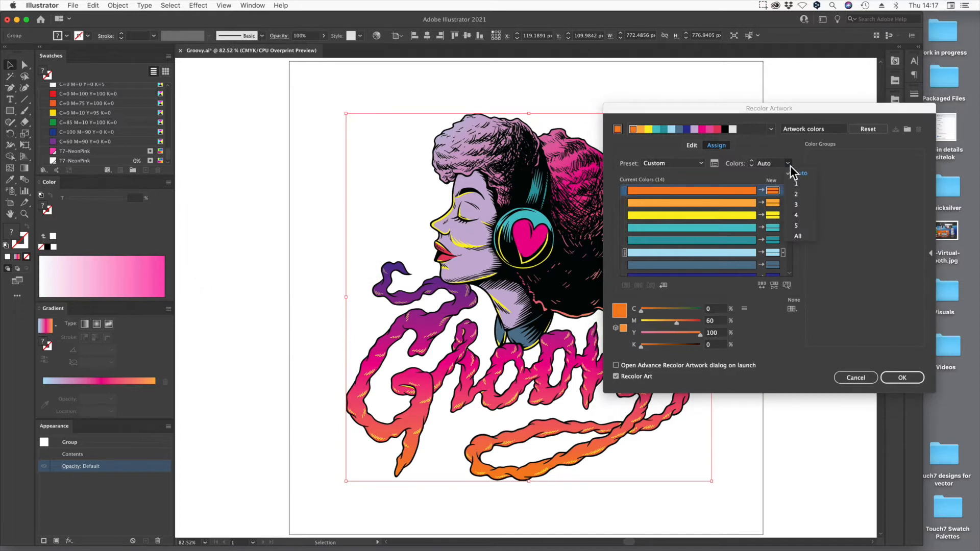
pyautogui.click(805, 196)
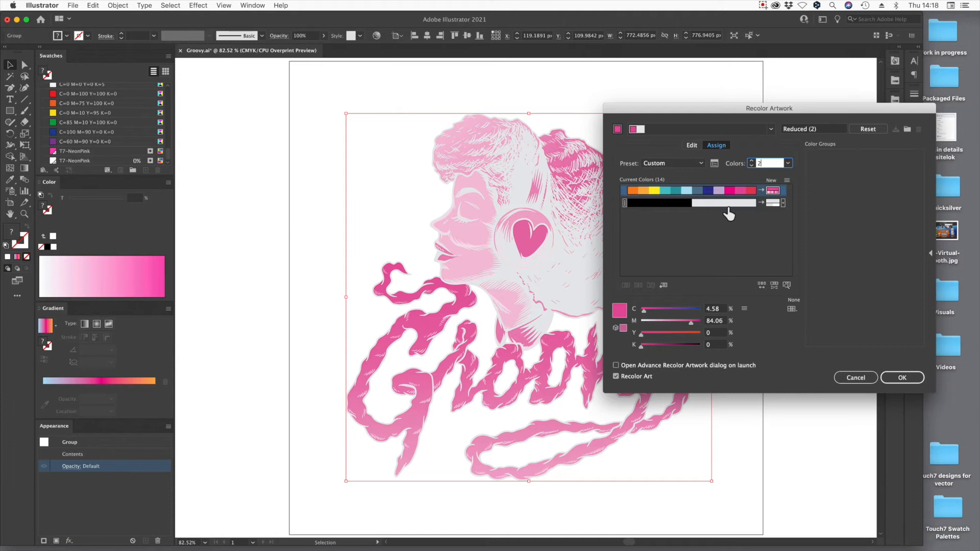
pyautogui.click(660, 207)
pyautogui.moveTo(661, 208); pyautogui.dragTo(696, 210)
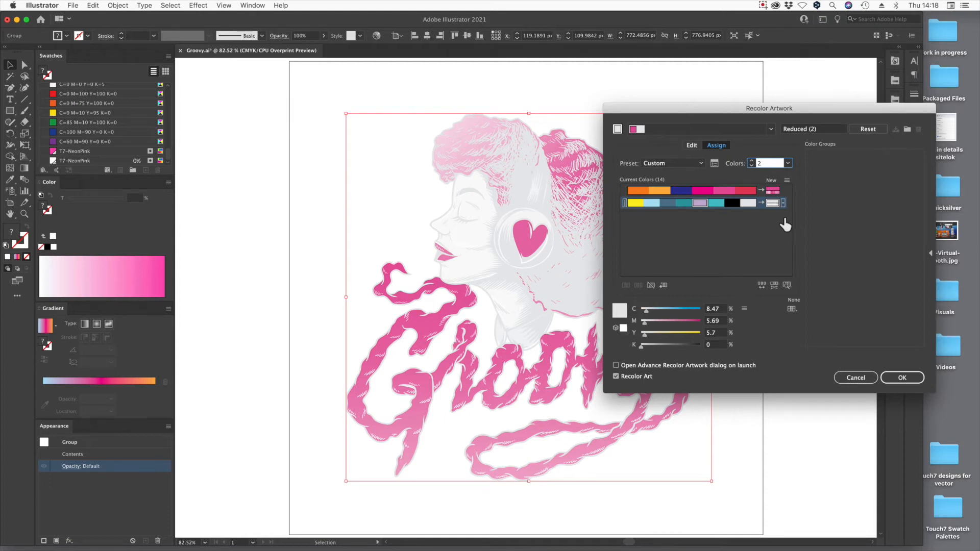
# Assign the full-strength T7-NeonPink swatch as the new color for the first color row
pyautogui.click(772, 192)
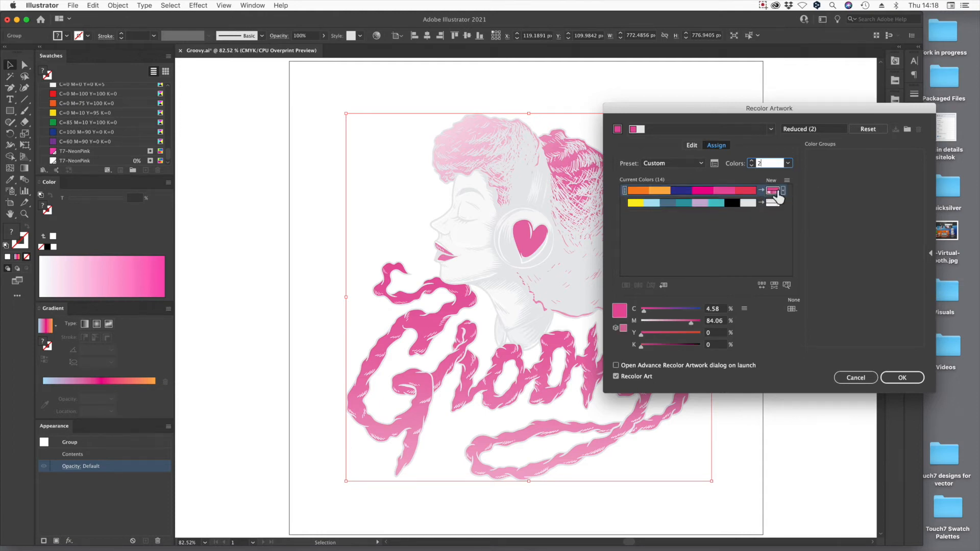
pyautogui.doubleClick(624, 316)
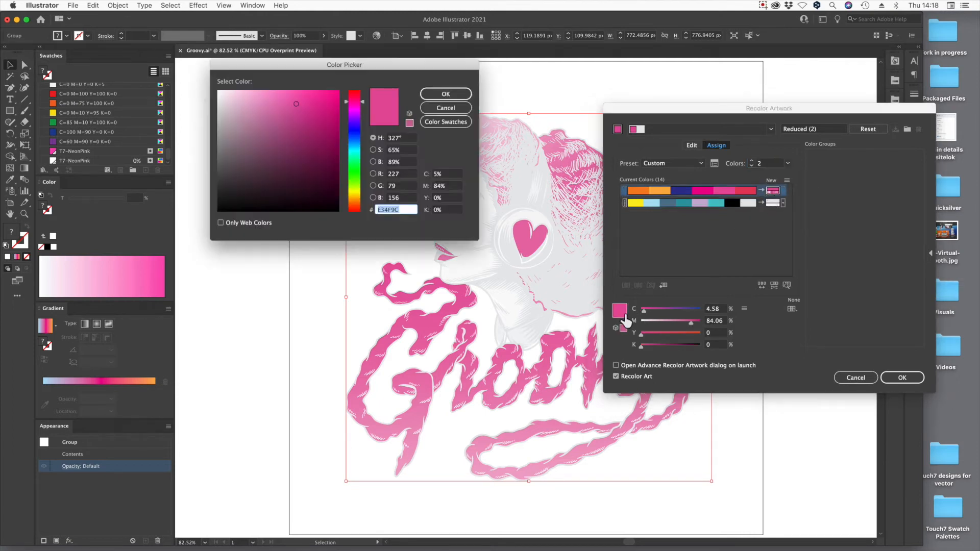
pyautogui.click(457, 125)
pyautogui.scroll(-5, 263, 165)
pyautogui.click(289, 197)
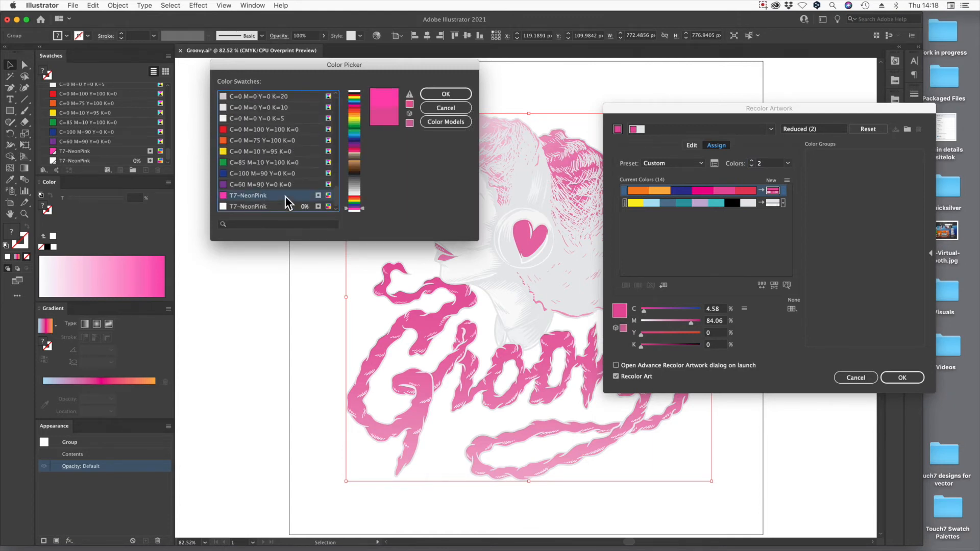
pyautogui.click(444, 95)
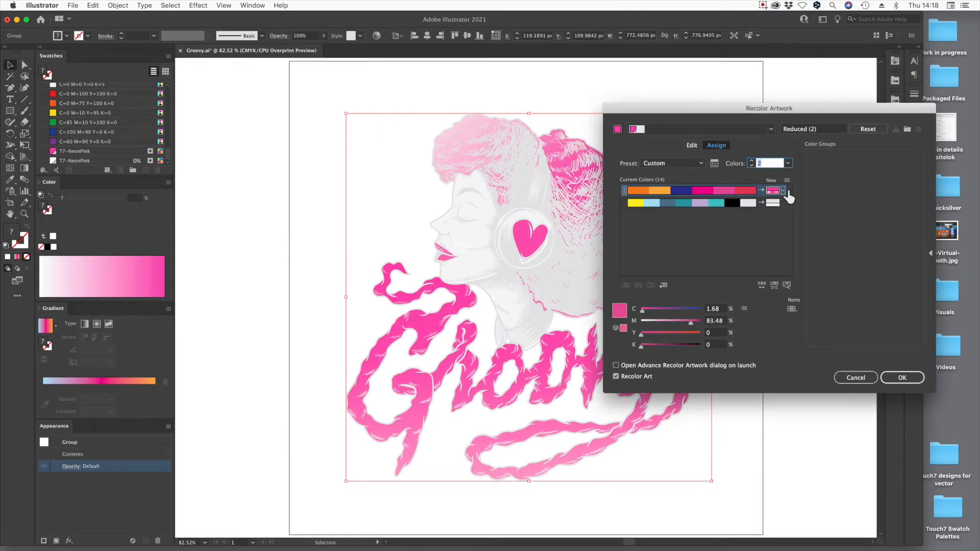
# Set the colorize method of the neon pink row to Preserve Tints
pyautogui.click(785, 192)
pyautogui.click(826, 210)
pyautogui.click(751, 236)
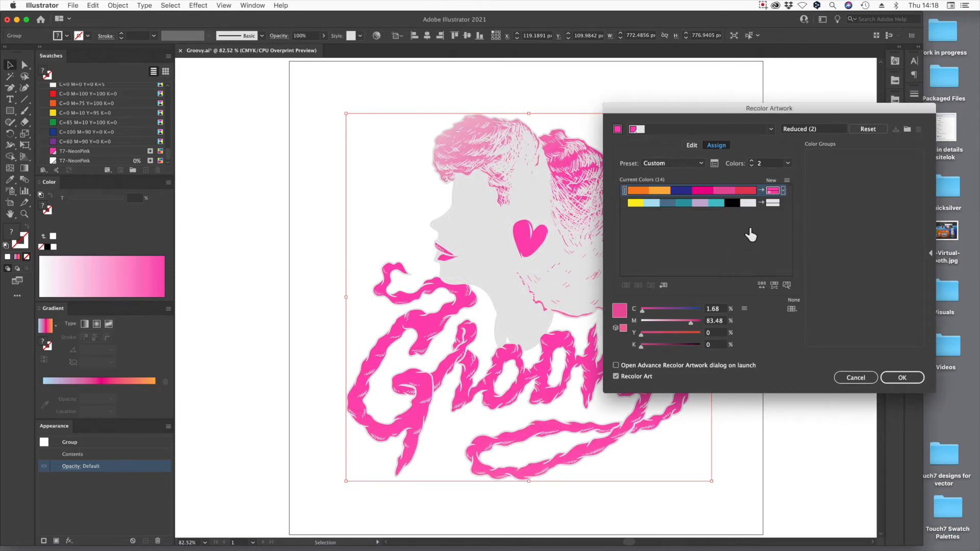
# Assign the 0% T7-NeonPink swatch to the second color row and set the colorize method to Exact
pyautogui.click(776, 205)
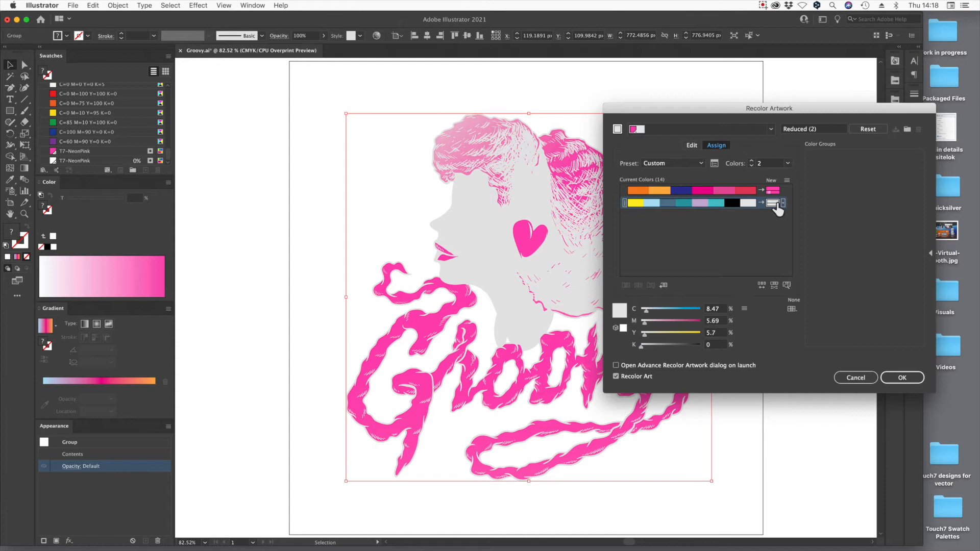
pyautogui.doubleClick(622, 311)
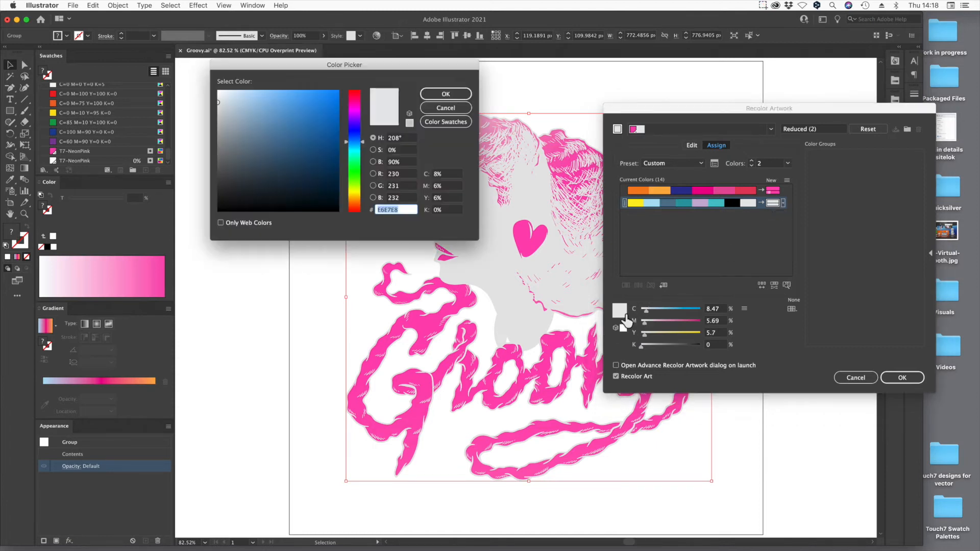
pyautogui.click(450, 123)
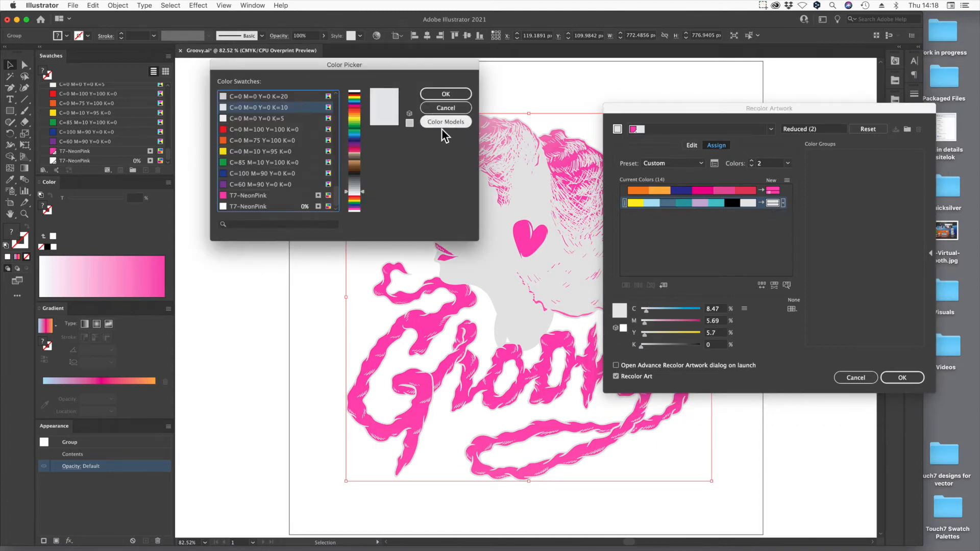
pyautogui.click(259, 207)
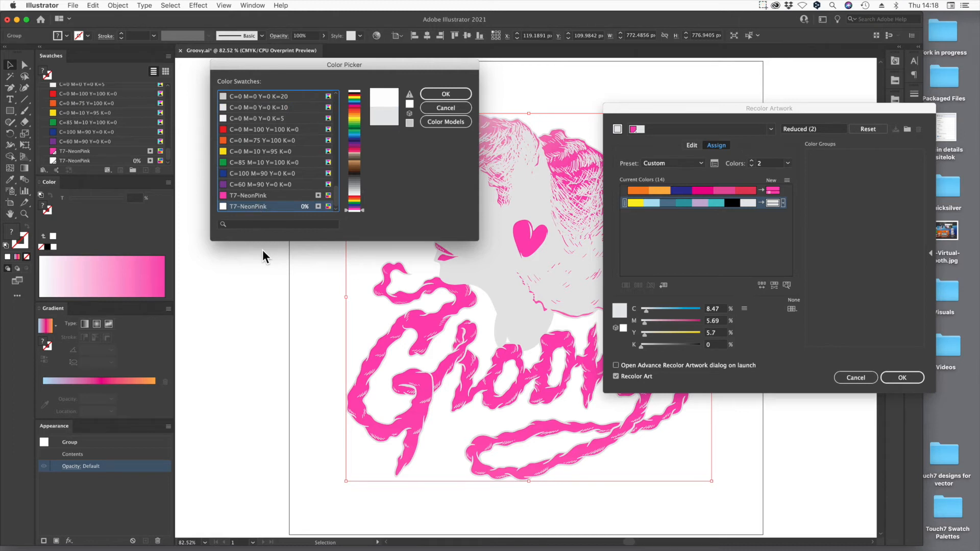
pyautogui.click(446, 95)
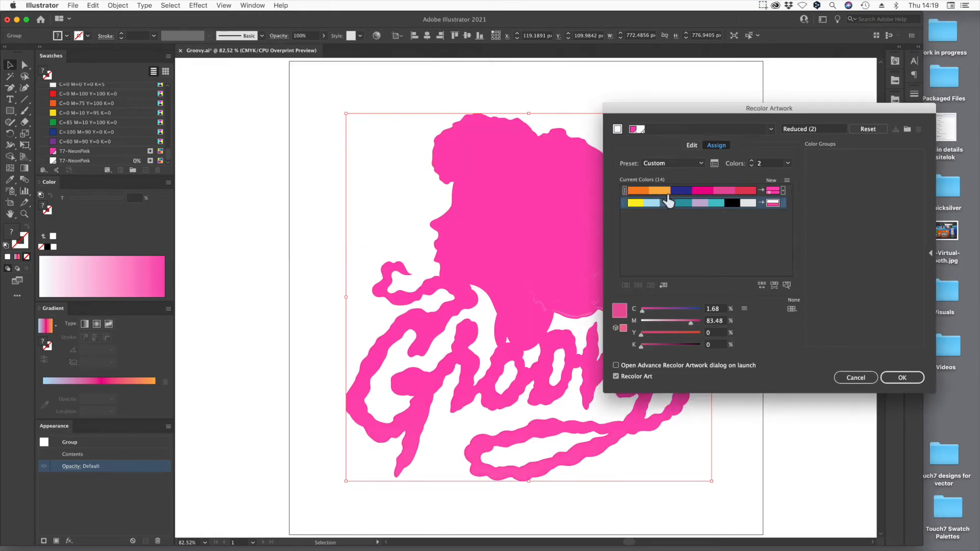
pyautogui.click(785, 204)
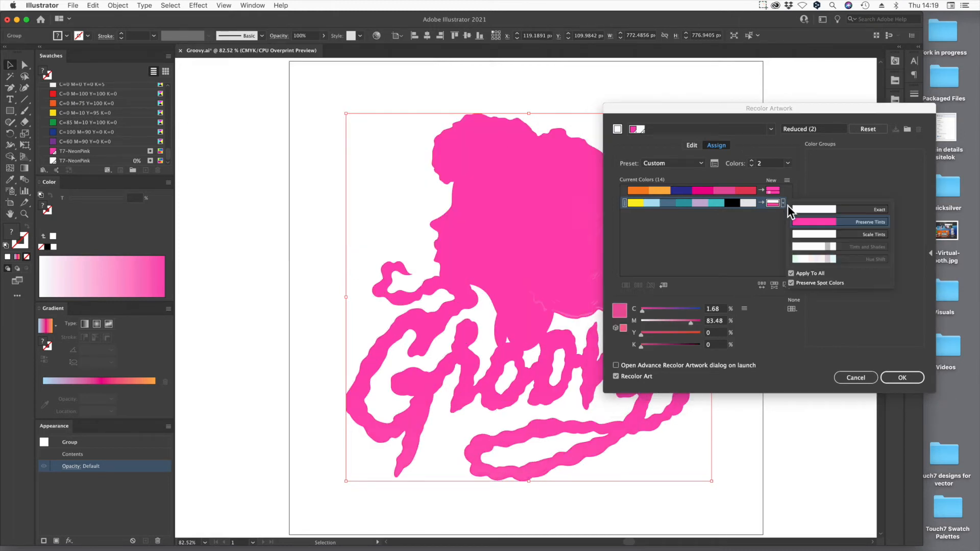
pyautogui.click(814, 209)
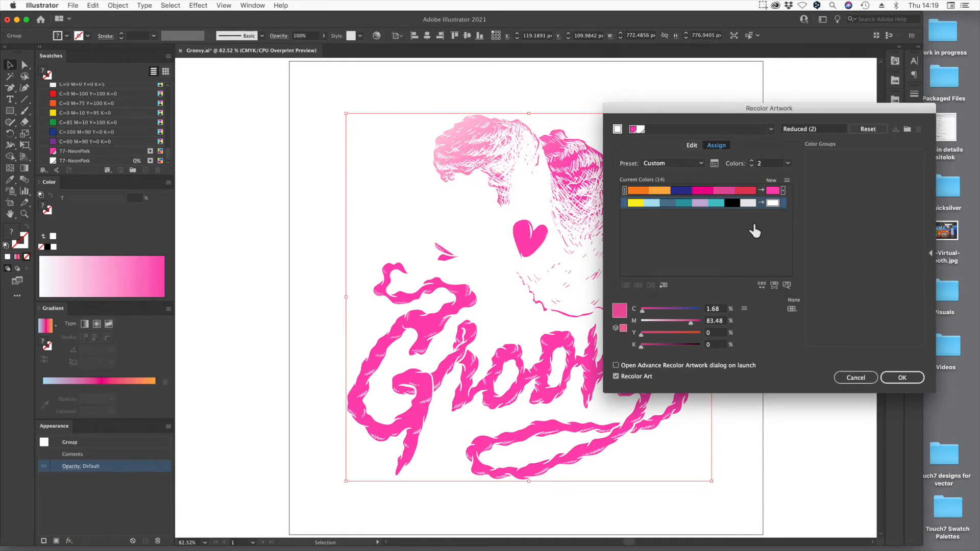
# Set the neon pink row's colorize method to Scale Tints and apply the recoloring to the artwork
pyautogui.click(626, 203)
pyautogui.click(642, 193)
pyautogui.click(783, 205)
pyautogui.click(784, 192)
pyautogui.click(805, 222)
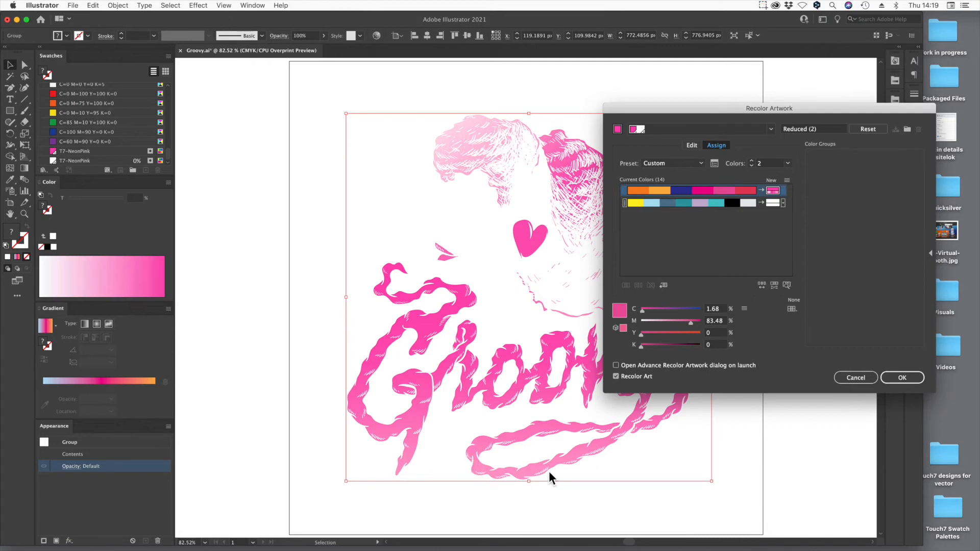
pyautogui.click(902, 378)
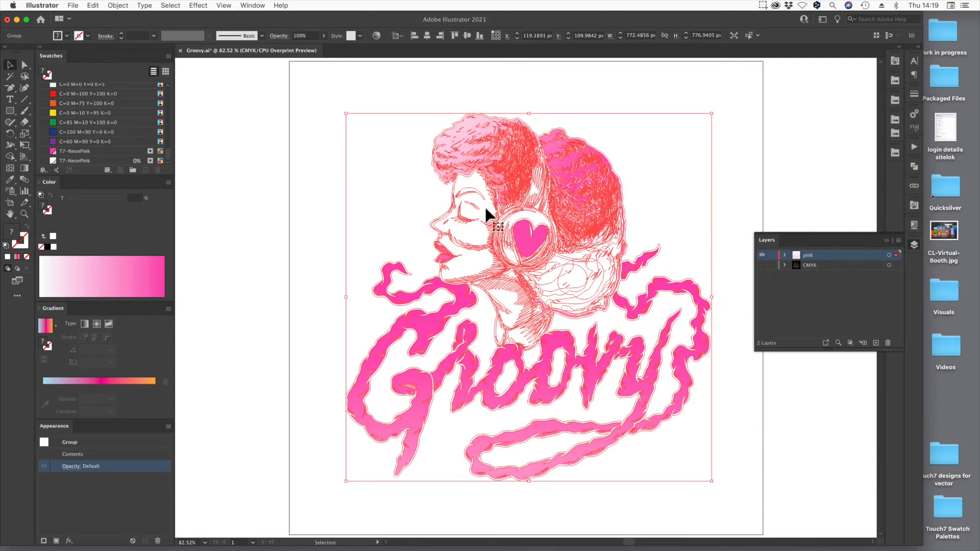
pyautogui.click(72, 469)
pyautogui.click(39, 484)
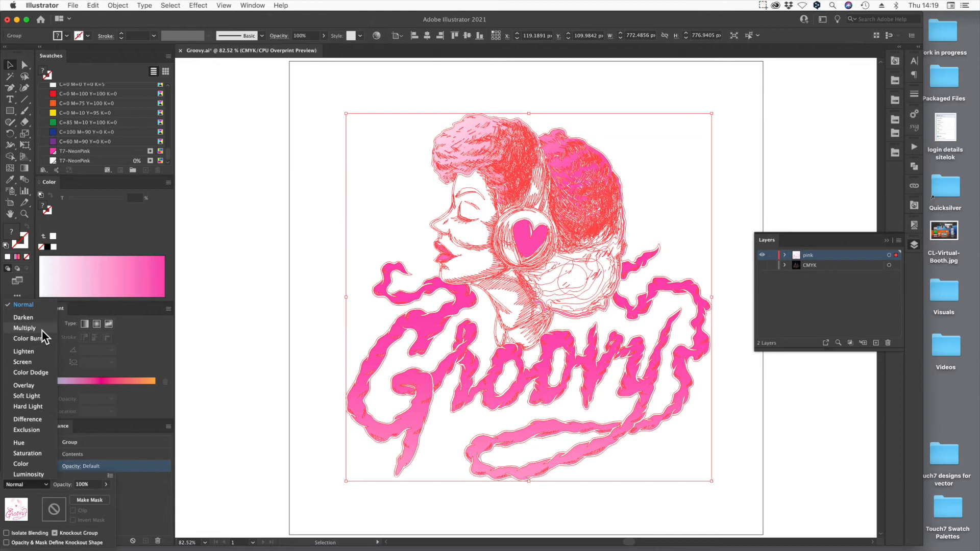
pyautogui.click(148, 524)
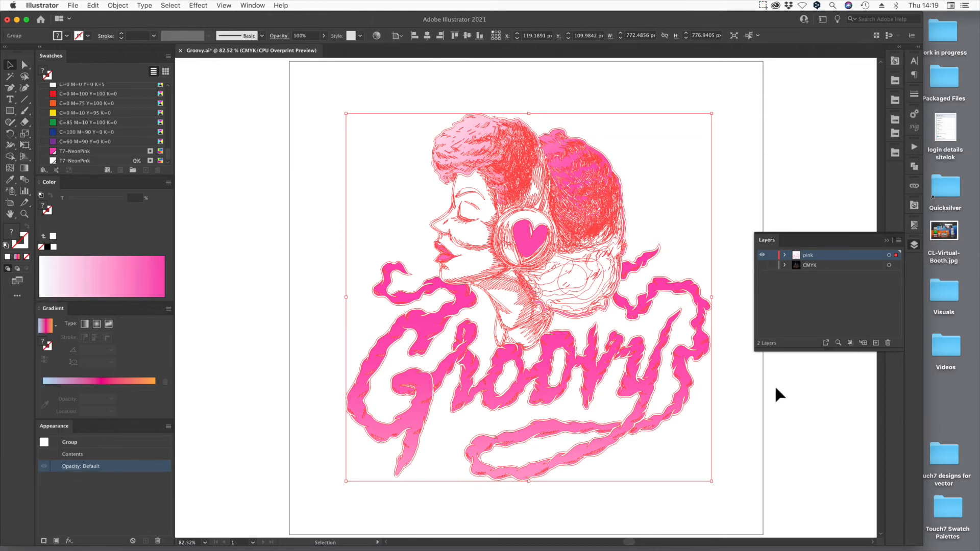
pyautogui.click(777, 357)
# Hide the pink layer, show the CMYK layer, and open the advanced Recolor Artwork options for the CMYK artwork
pyautogui.click(762, 255)
pyautogui.click(762, 265)
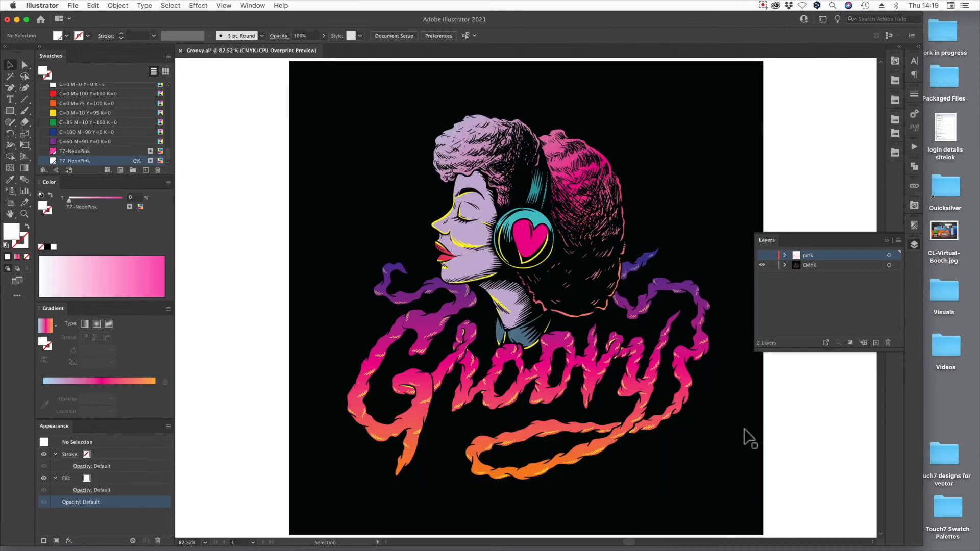
pyautogui.click(533, 248)
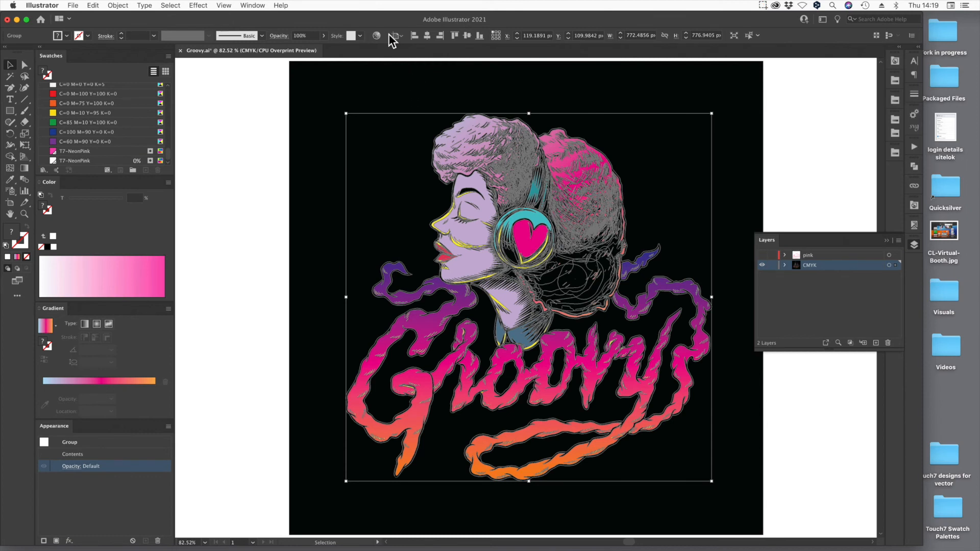
pyautogui.click(381, 39)
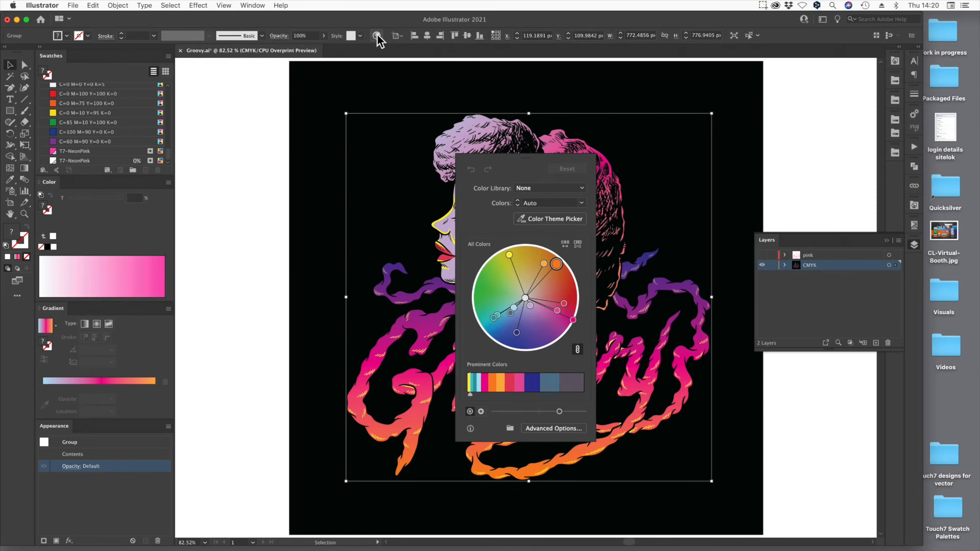
pyautogui.click(568, 432)
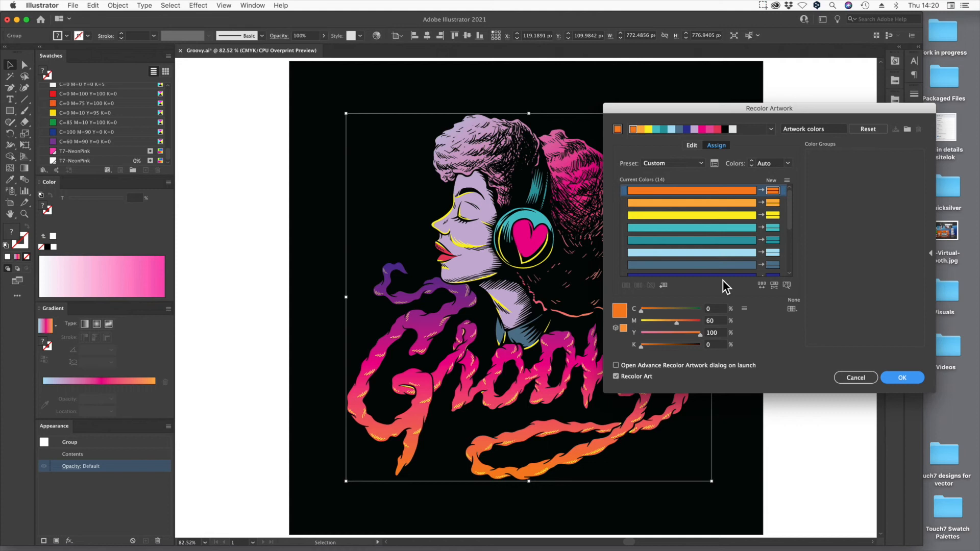
# Set the magenta value to 0% in the new colors of the two orange rows
pyautogui.scroll(-5, 766, 209)
pyautogui.scroll(5, 767, 215)
pyautogui.click(769, 191)
pyautogui.moveTo(669, 328); pyautogui.dragTo(641, 322)
pyautogui.click(768, 202)
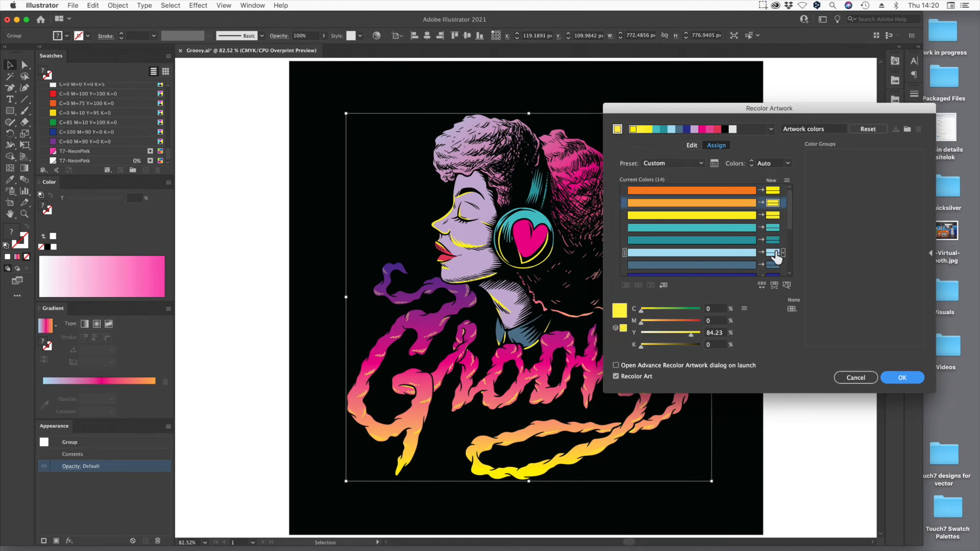
# Set the magenta value of the dark blue row's new color to 0%
pyautogui.scroll(-3, 776, 255)
pyautogui.click(773, 241)
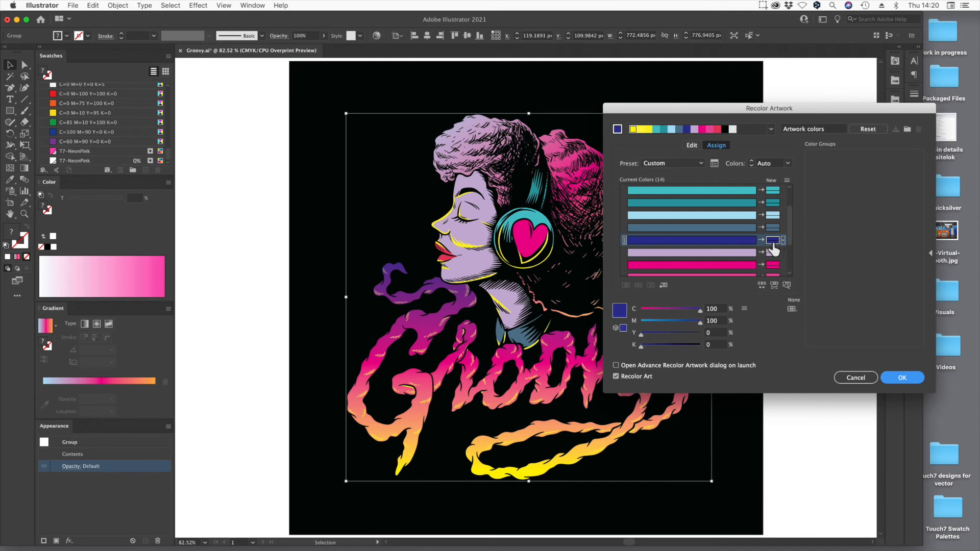
pyautogui.moveTo(696, 323); pyautogui.dragTo(641, 322)
# Remove all magenta from the new colors of the magenta, pink and red rows
pyautogui.scroll(-3, 750, 254)
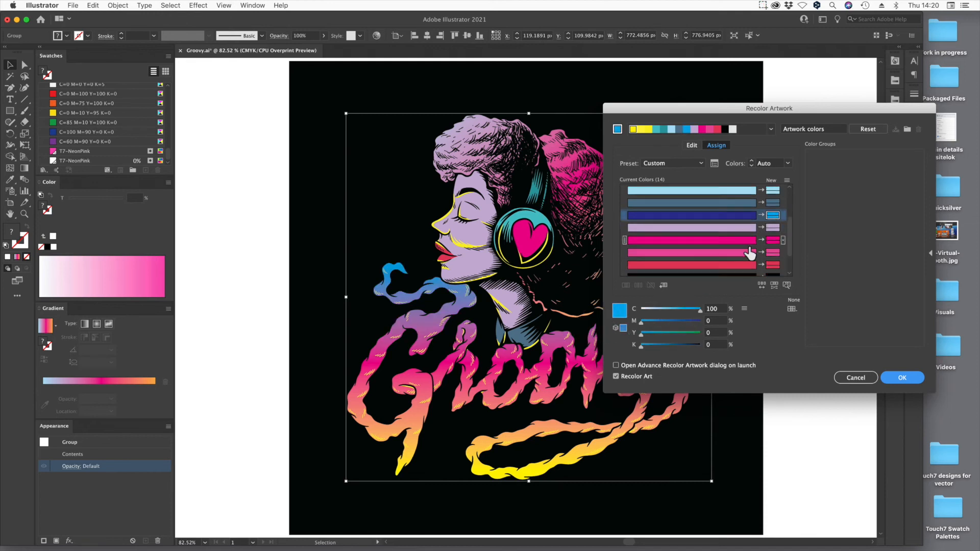
pyautogui.click(774, 228)
pyautogui.moveTo(674, 327); pyautogui.dragTo(639, 326)
pyautogui.click(773, 240)
pyautogui.click(773, 252)
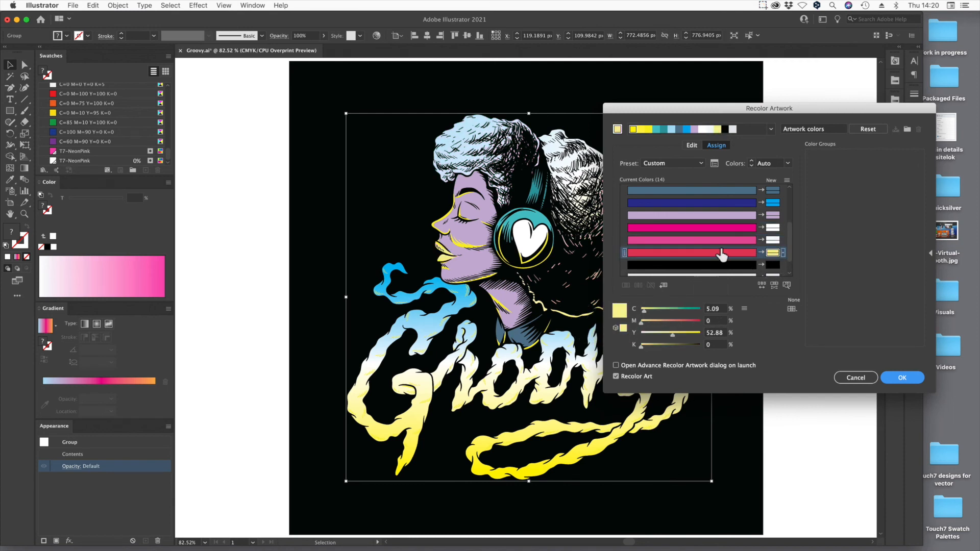
# Apply the magenta-free recoloring to the CMYK artwork and deselect it
pyautogui.scroll(-2, 781, 229)
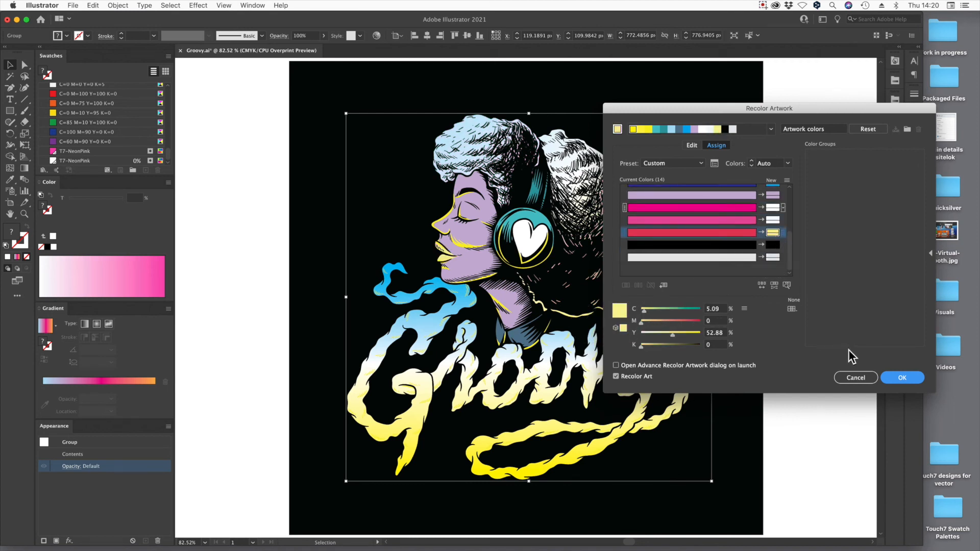
pyautogui.click(901, 378)
pyautogui.click(840, 401)
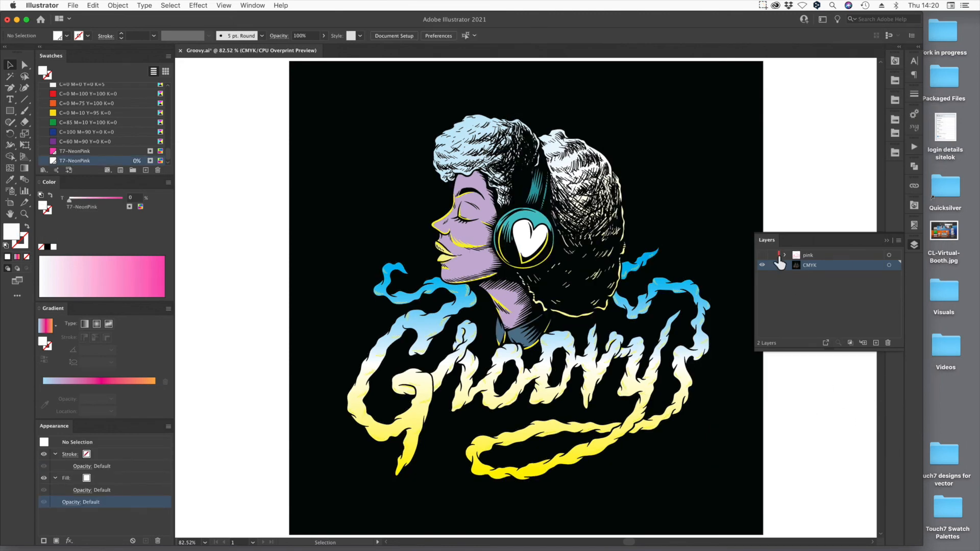
# Show the pink layer above the CMYK artwork and set the whole layer's blending mode to Multiply
pyautogui.click(762, 255)
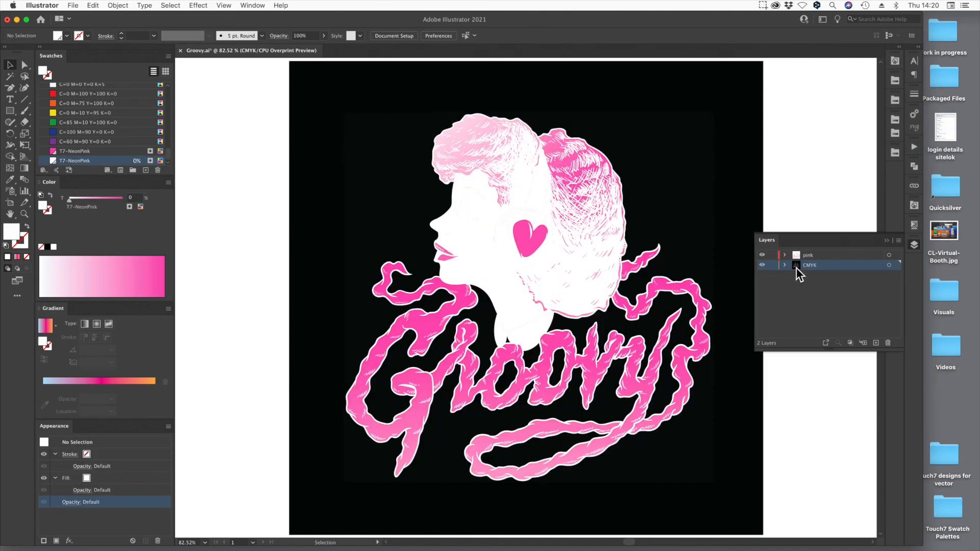
pyautogui.click(889, 255)
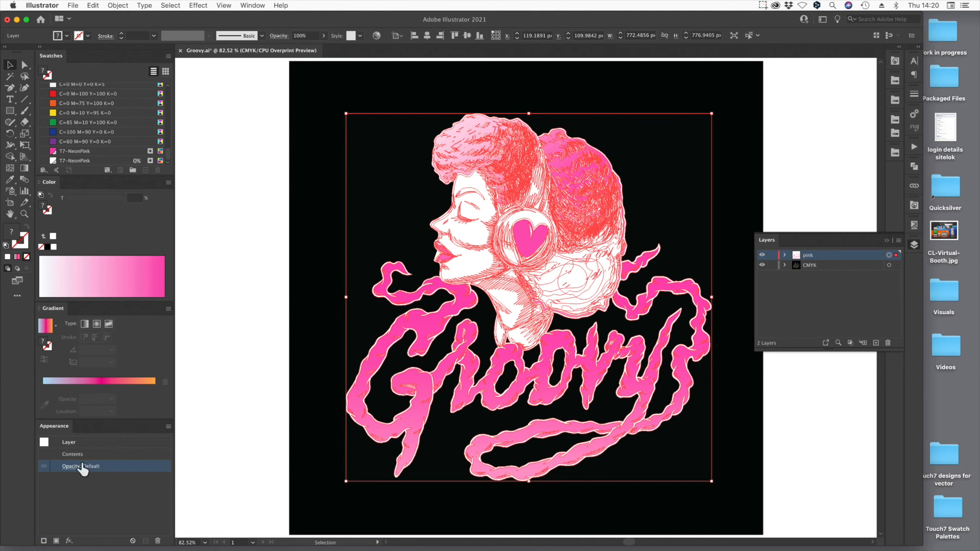
pyautogui.click(74, 466)
pyautogui.click(29, 485)
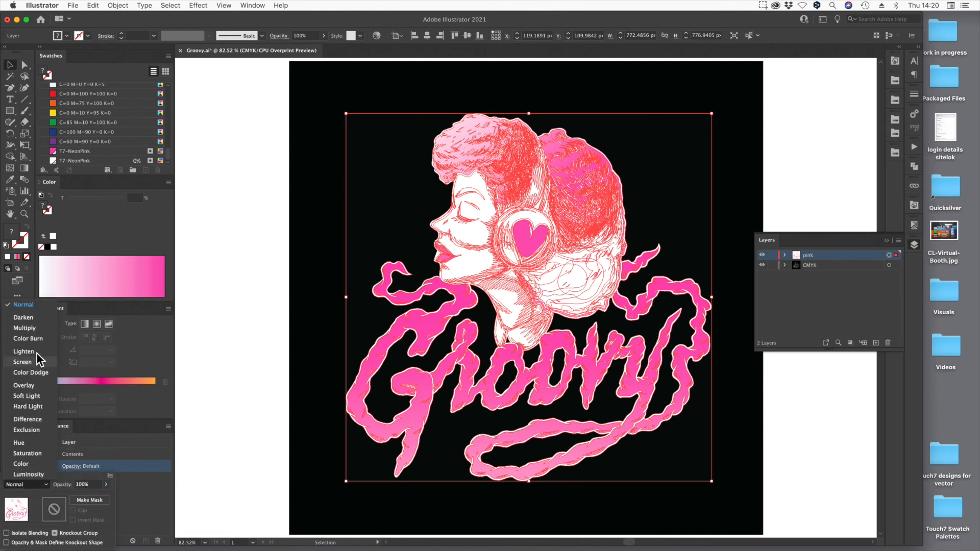
pyautogui.click(29, 328)
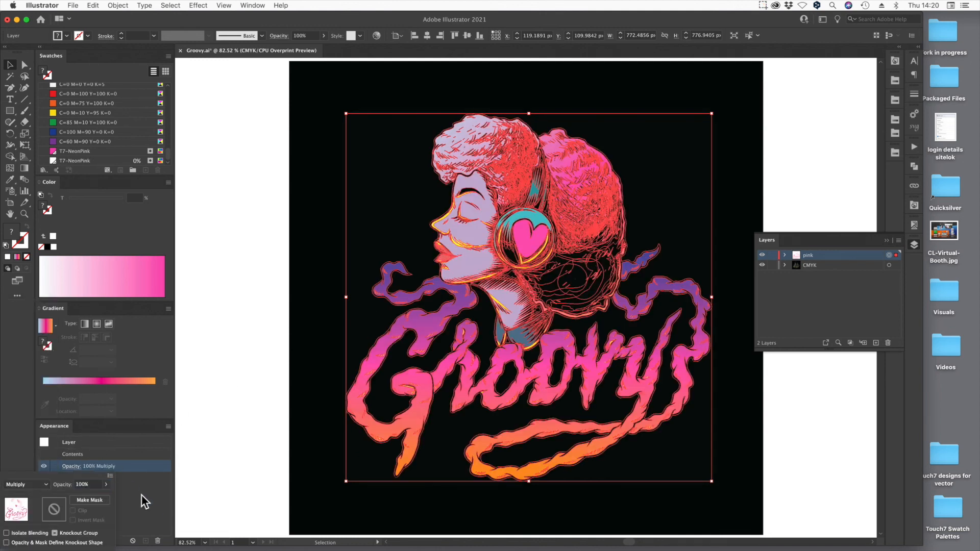
pyautogui.click(237, 383)
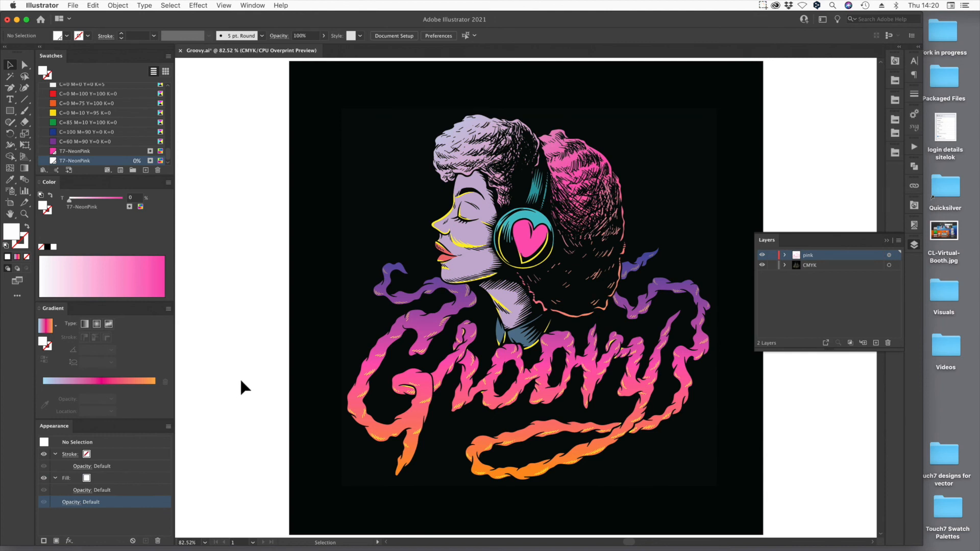